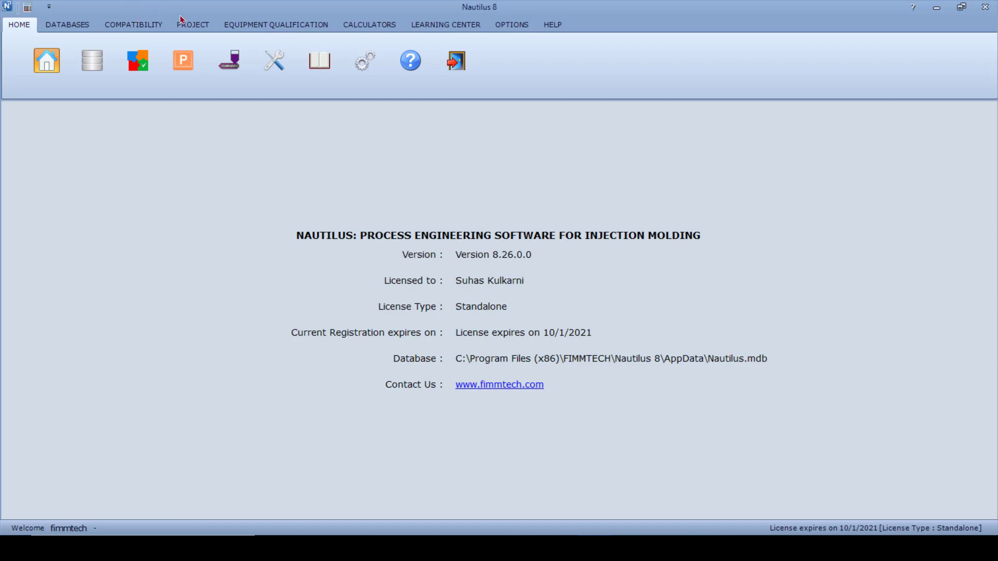
- Open the New Project form from the PROJECT ribbon
{"action": "left_click", "coordinate": [188, 27]}
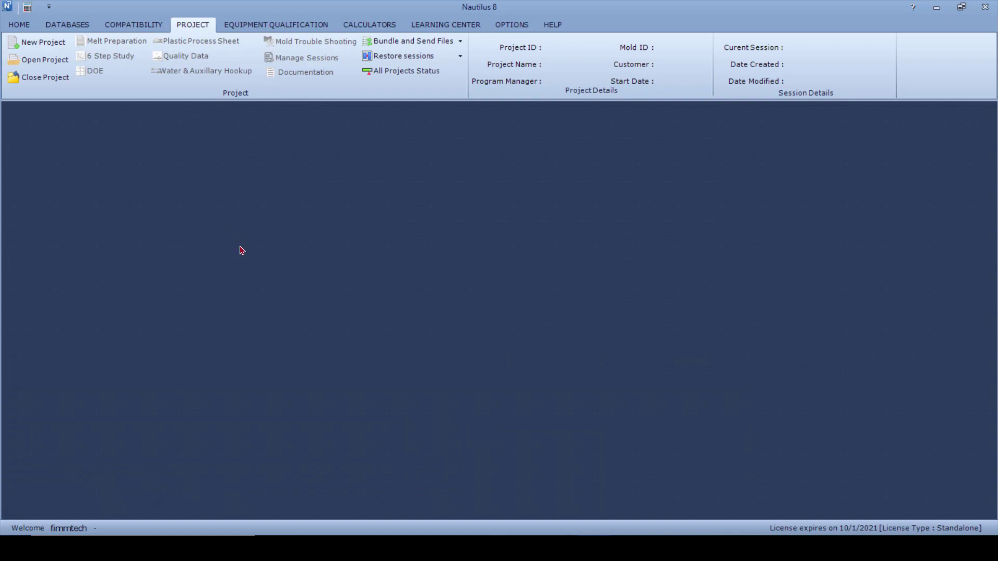
{"action": "left_click", "coordinate": [49, 44]}
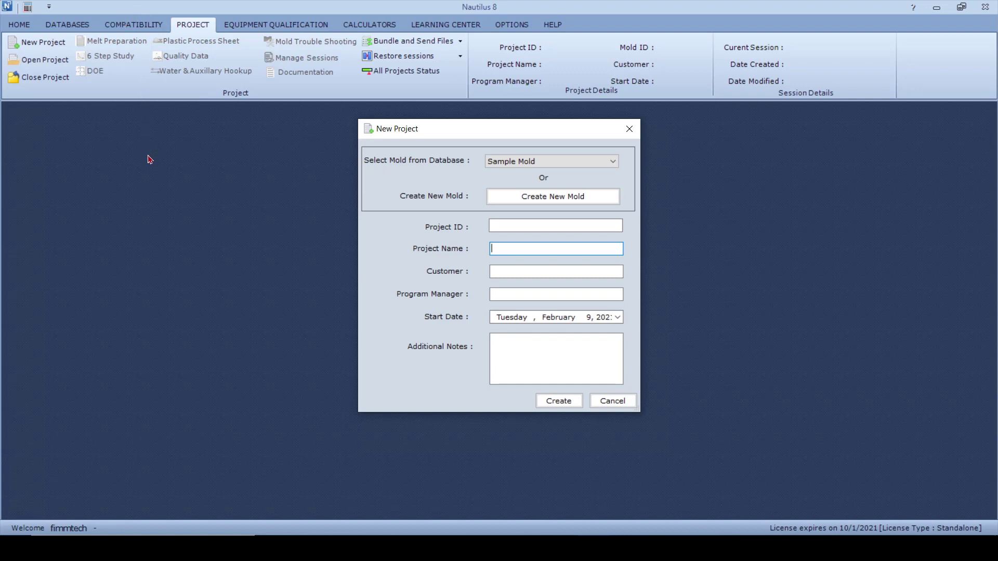
- Select the Formula 1 mold and enter project ID Mat 1 and project name Wheel
{"action": "left_click", "coordinate": [614, 162]}
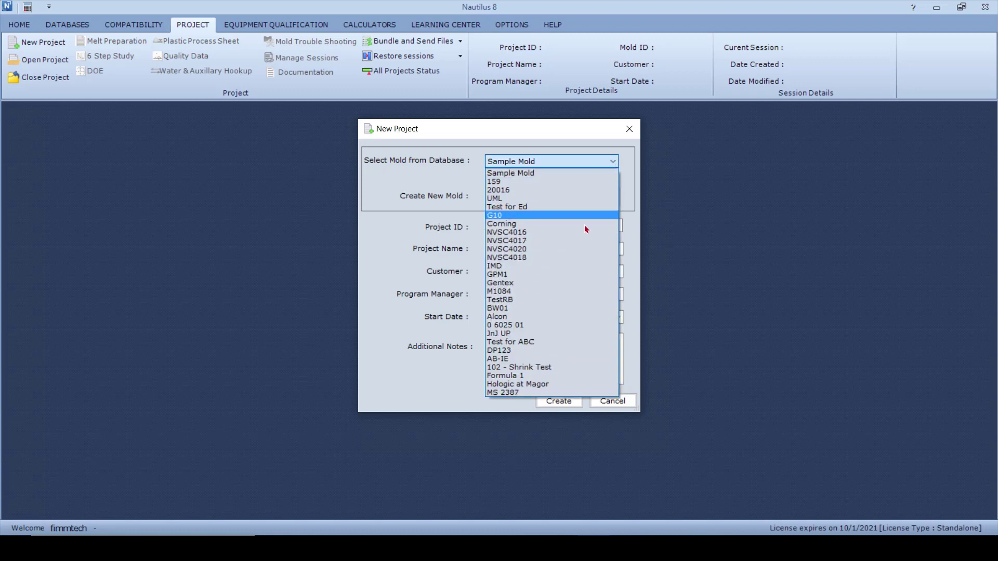
{"action": "left_click", "coordinate": [554, 376]}
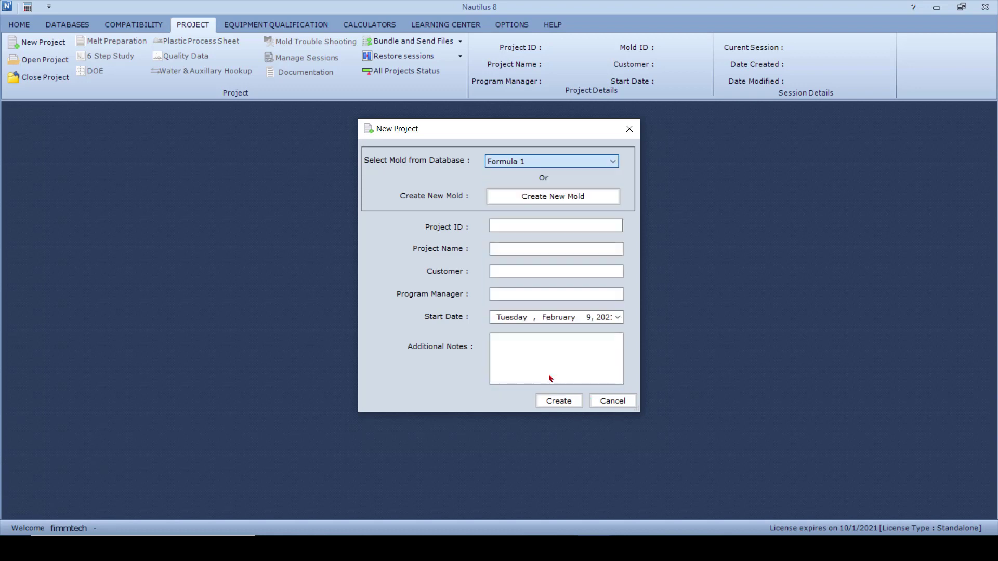
{"action": "left_click", "coordinate": [553, 225]}
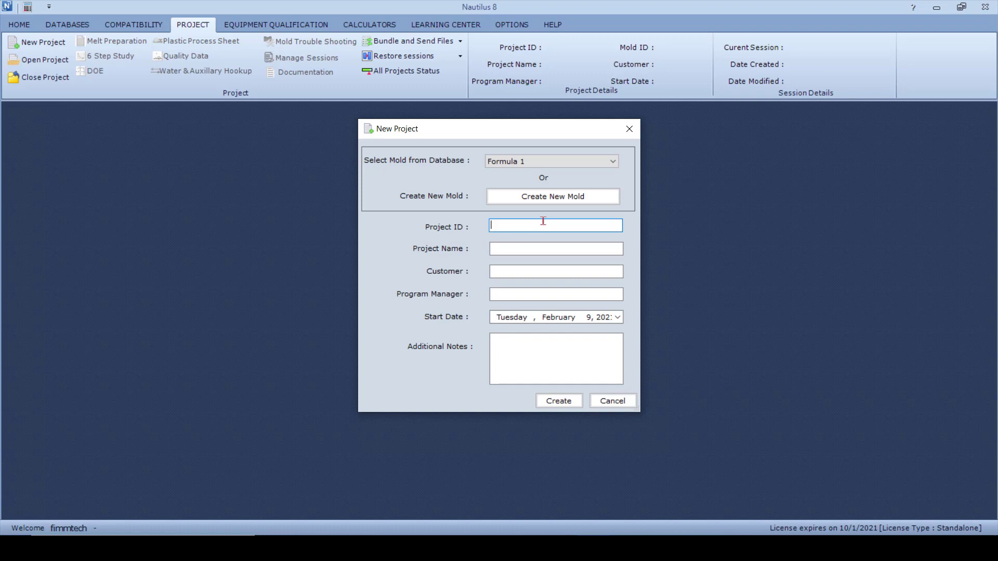
{"action": "type", "text": "Mat 1"}
{"action": "key", "text": "Tab"}
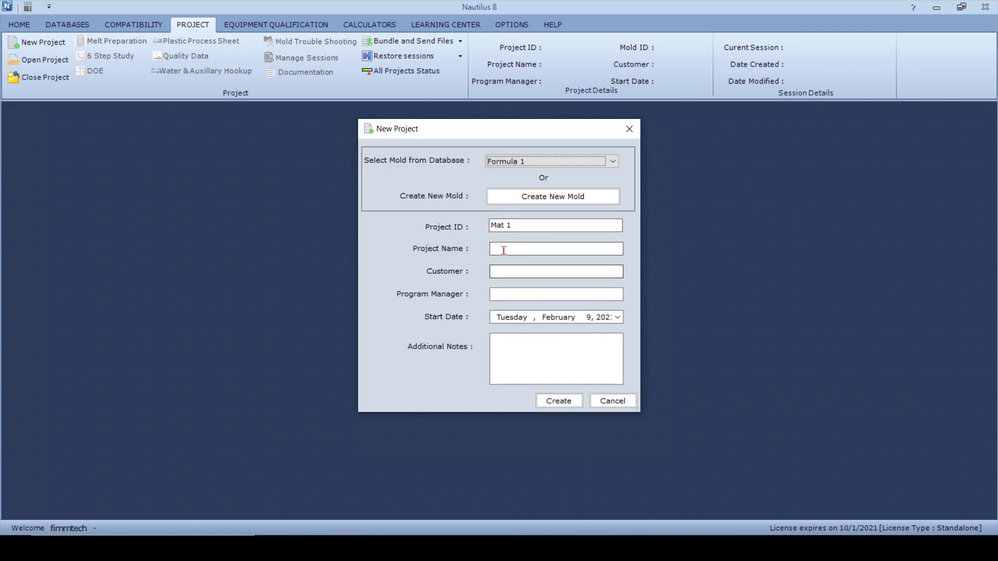
{"action": "left_click", "coordinate": [560, 249]}
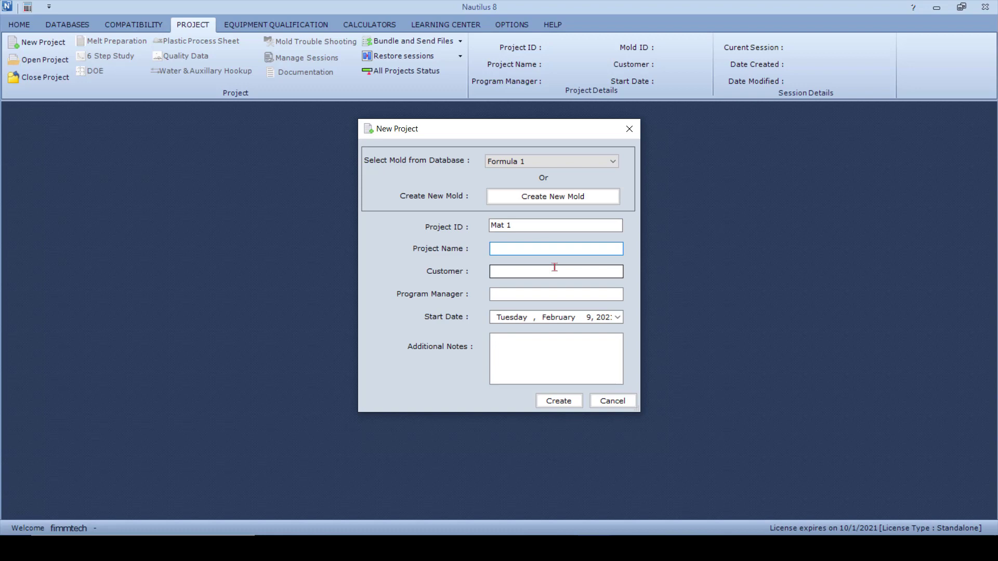
{"action": "type", "text": "Wheel"}
- Enter customer ABC and the program manager's name, then create the project
{"action": "left_click", "coordinate": [522, 274]}
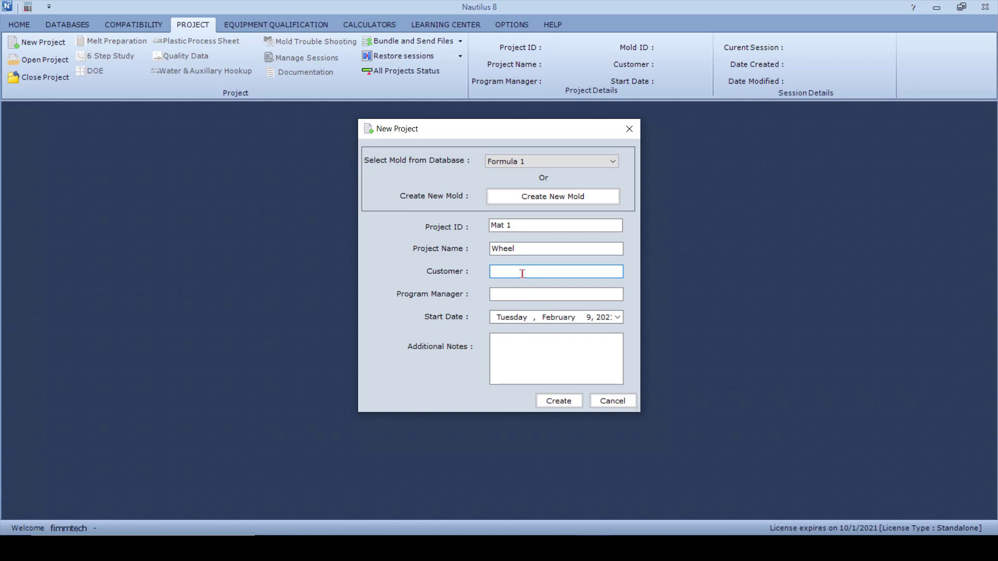
{"action": "type", "text": "ABC"}
{"action": "left_click", "coordinate": [505, 296]}
{"action": "type", "text": "Jim"}
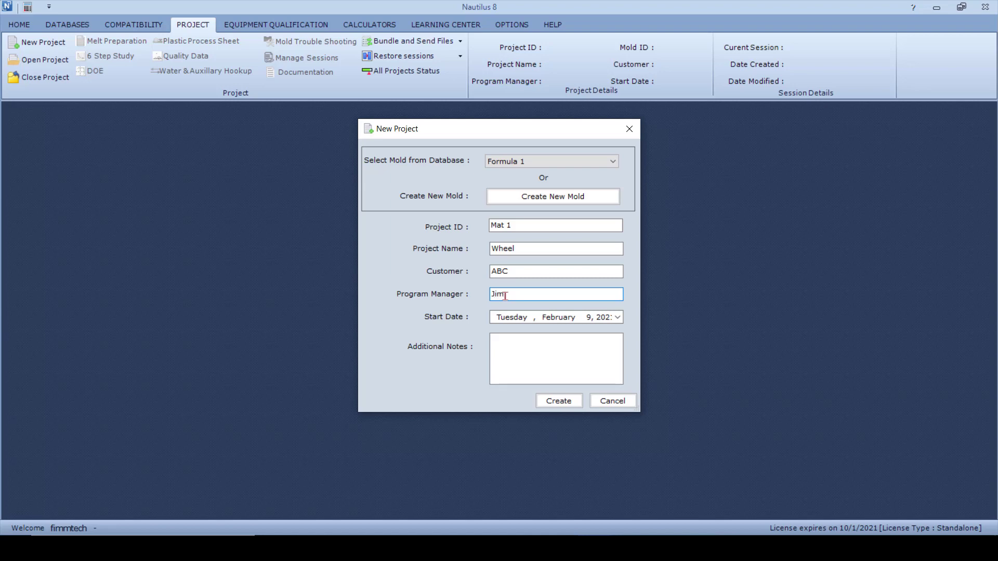
{"action": "left_click", "coordinate": [559, 401]}
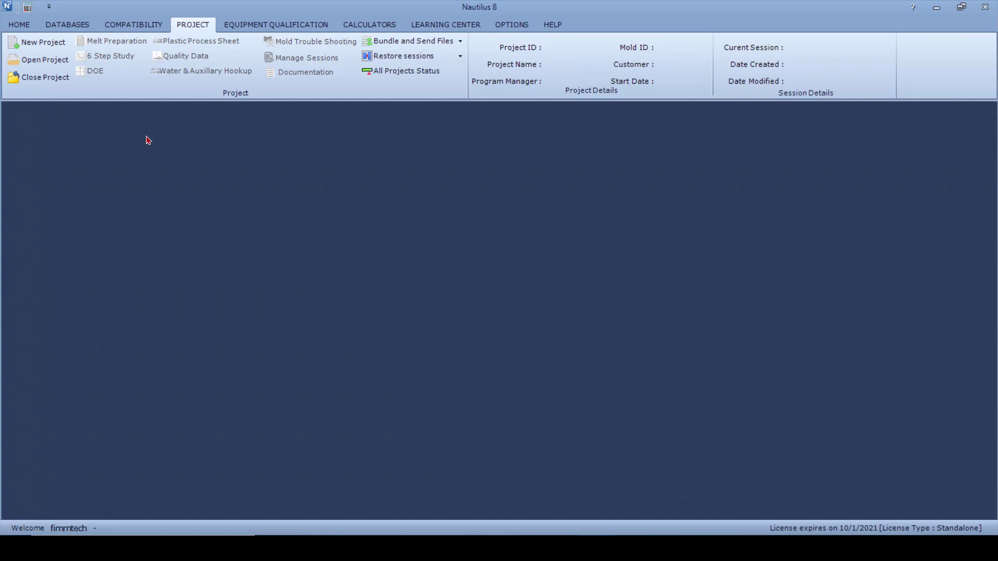
- Define new mold Wheel 2 as a family mold with 2 parts, generating Part1 and Part2 columns
{"action": "left_click", "coordinate": [40, 45]}
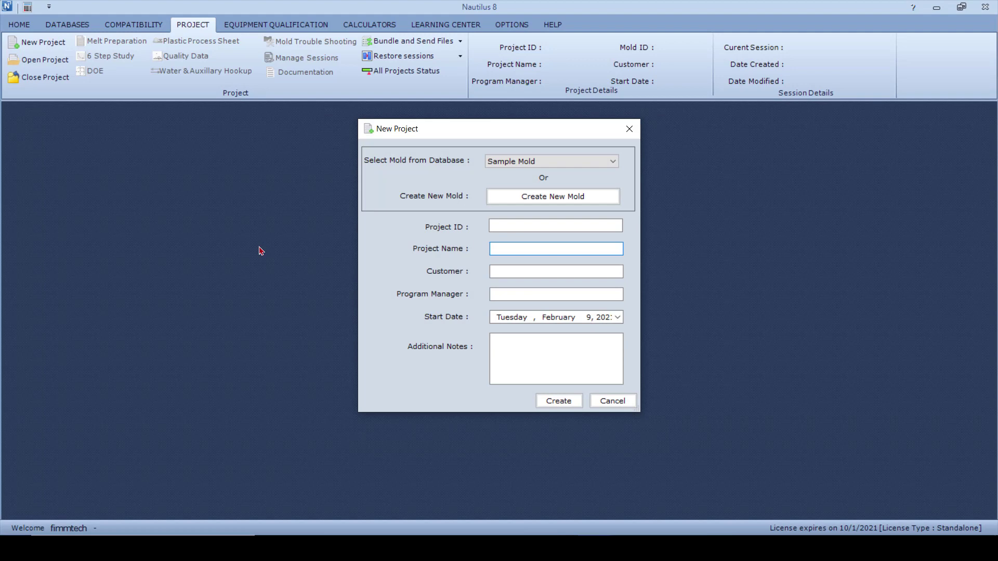
{"action": "left_click", "coordinate": [523, 200]}
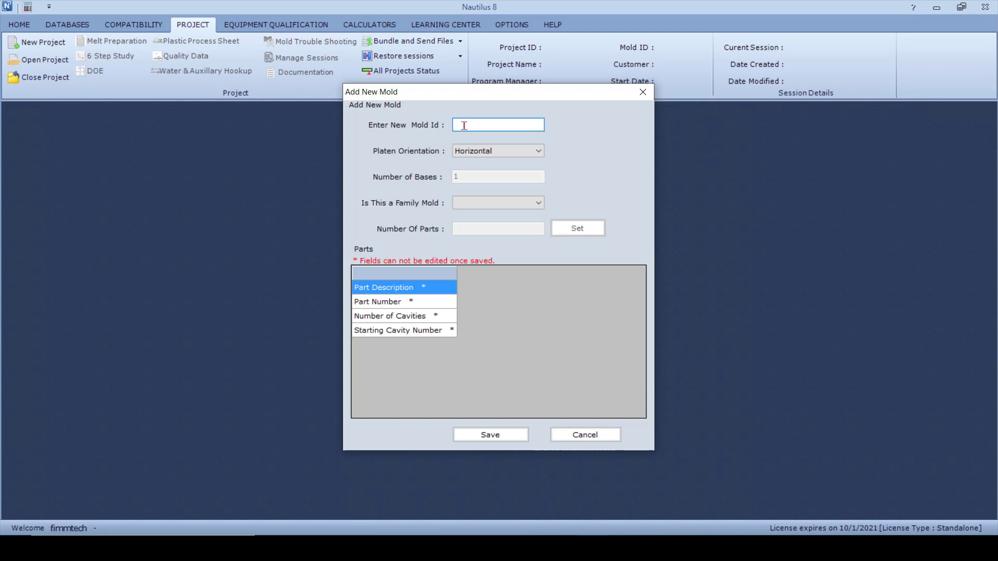
{"action": "type", "text": "Wheel 2"}
{"action": "left_click", "coordinate": [538, 203]}
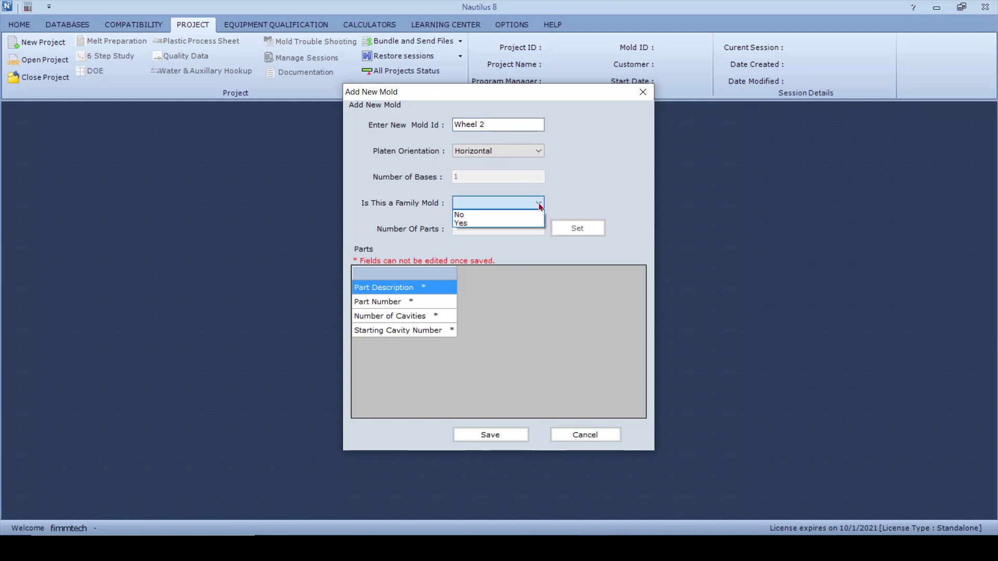
{"action": "left_click", "coordinate": [513, 223]}
{"action": "left_click", "coordinate": [512, 227]}
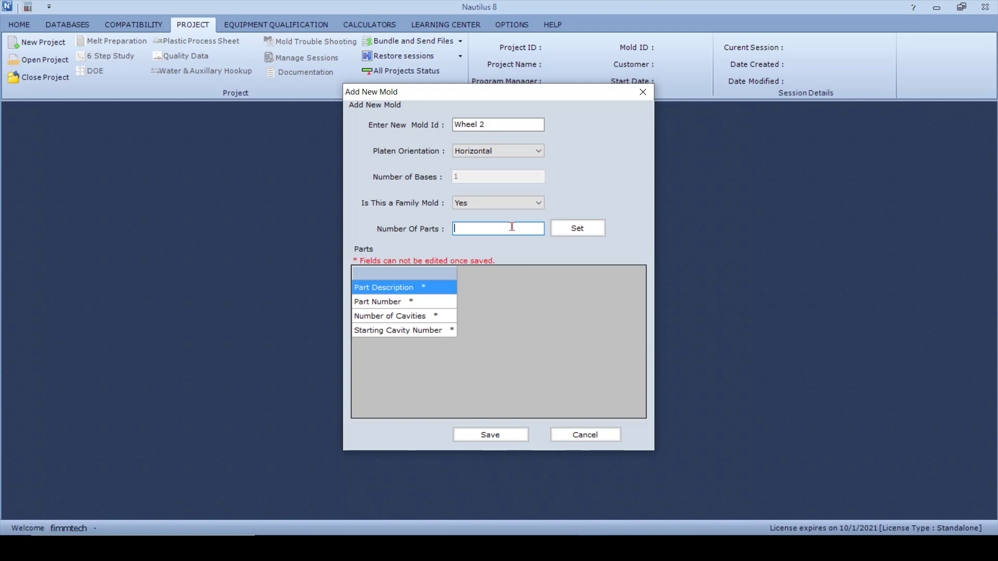
{"action": "type", "text": "2"}
{"action": "left_click", "coordinate": [599, 228]}
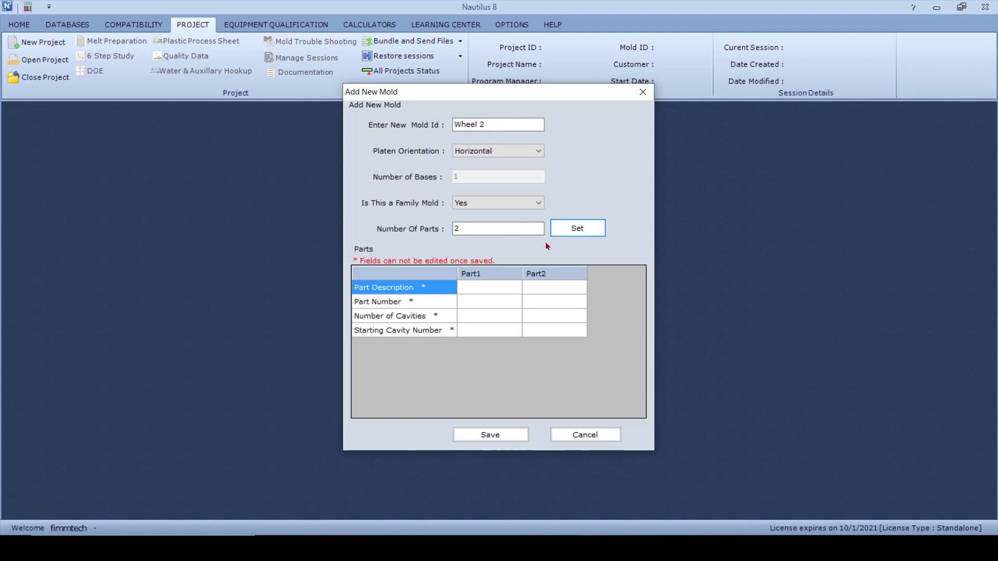
- Describe the parts as LH Handle (part 123) and RH Handle (part 234)
{"action": "left_click", "coordinate": [502, 288]}
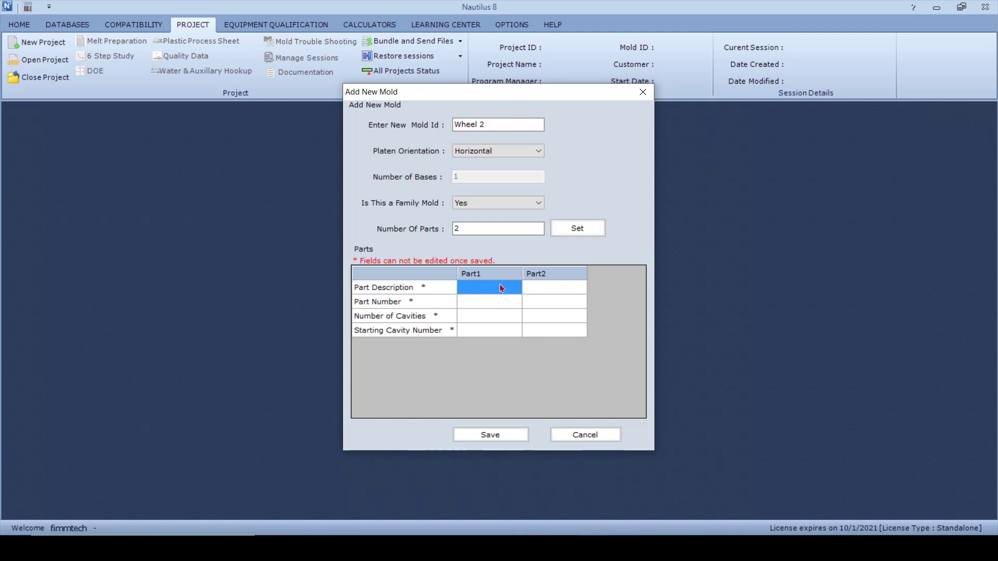
{"action": "type", "text": "LH"}
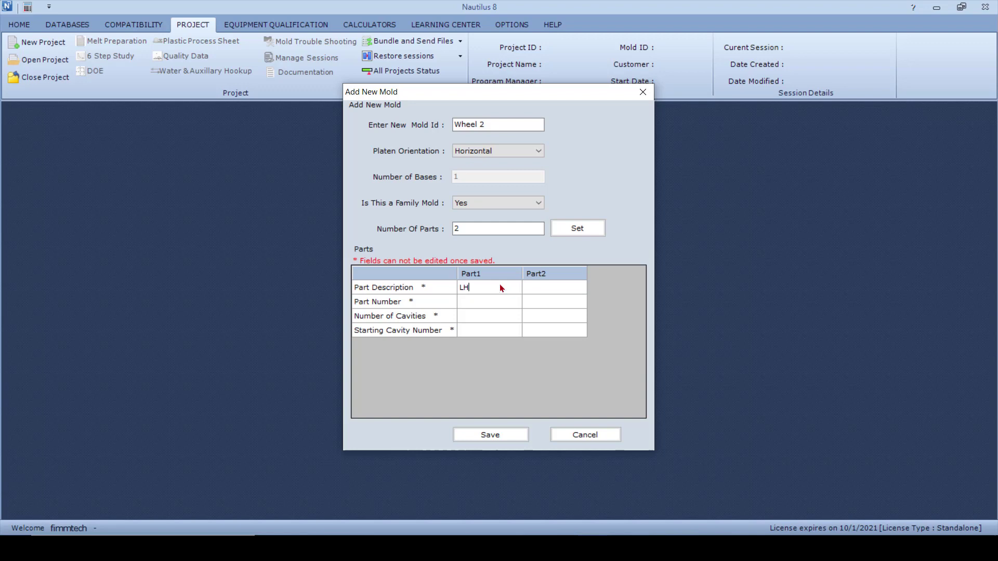
{"action": "type", "text": " Handle"}
{"action": "left_click", "coordinate": [572, 287]}
{"action": "type", "text": "RH Handle"}
{"action": "left_click", "coordinate": [478, 306]}
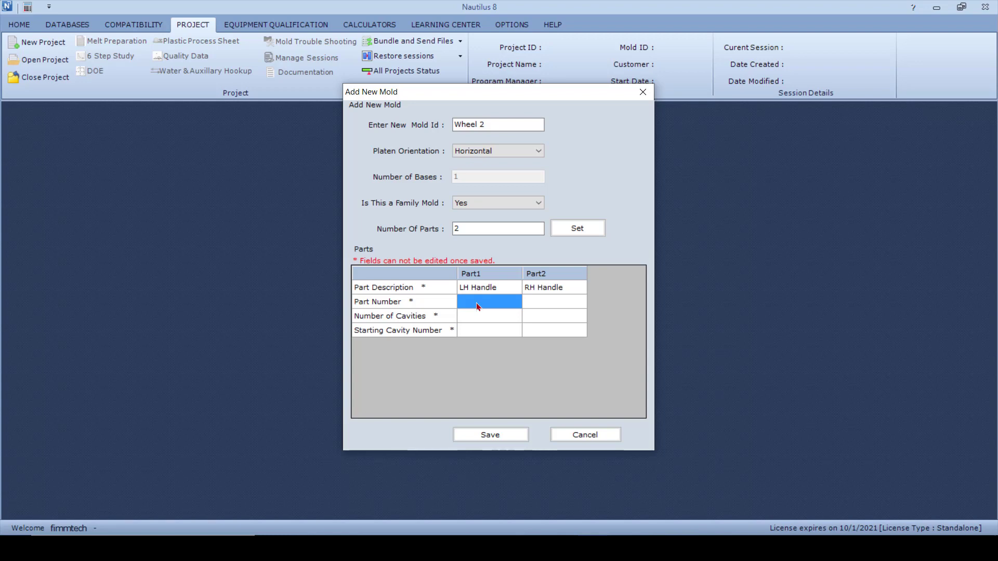
{"action": "type", "text": "123"}
{"action": "left_click", "coordinate": [550, 304]}
{"action": "type", "text": "234"}
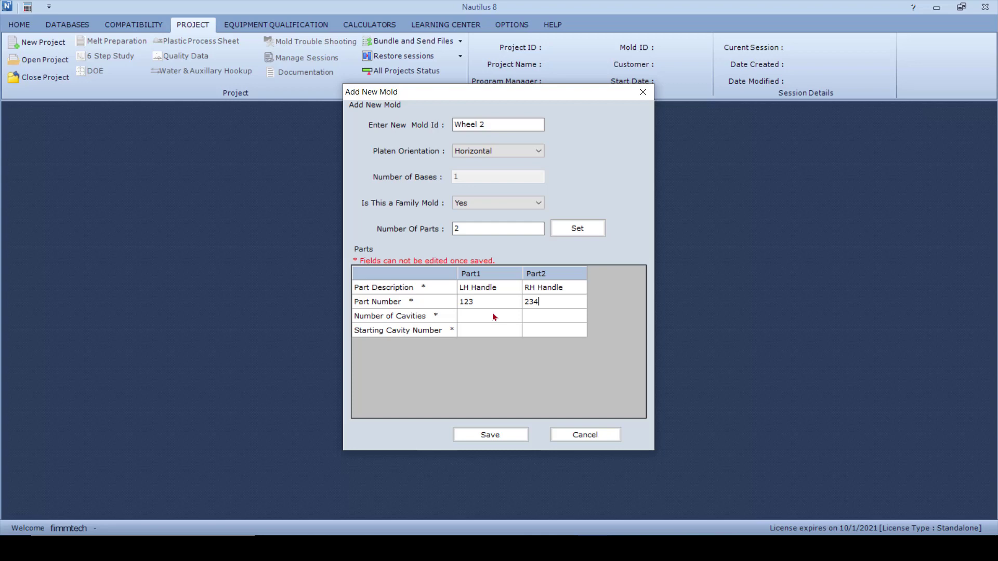
- Give each part 2 cavities and set Part1's starting cavity number to 1
{"action": "left_click", "coordinate": [489, 320]}
{"action": "type", "text": "2"}
{"action": "left_click", "coordinate": [539, 318]}
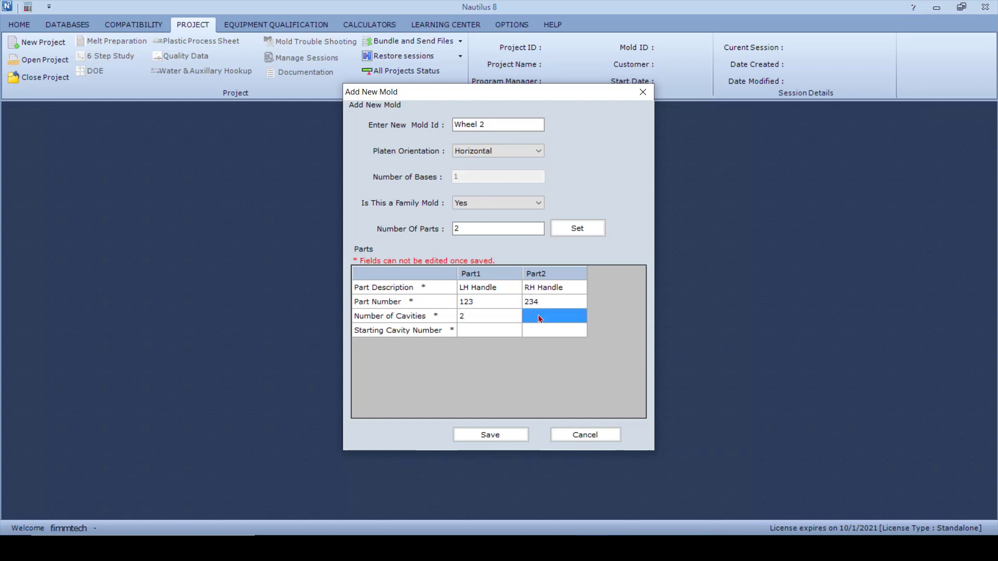
{"action": "type", "text": "2"}
{"action": "left_click", "coordinate": [510, 321]}
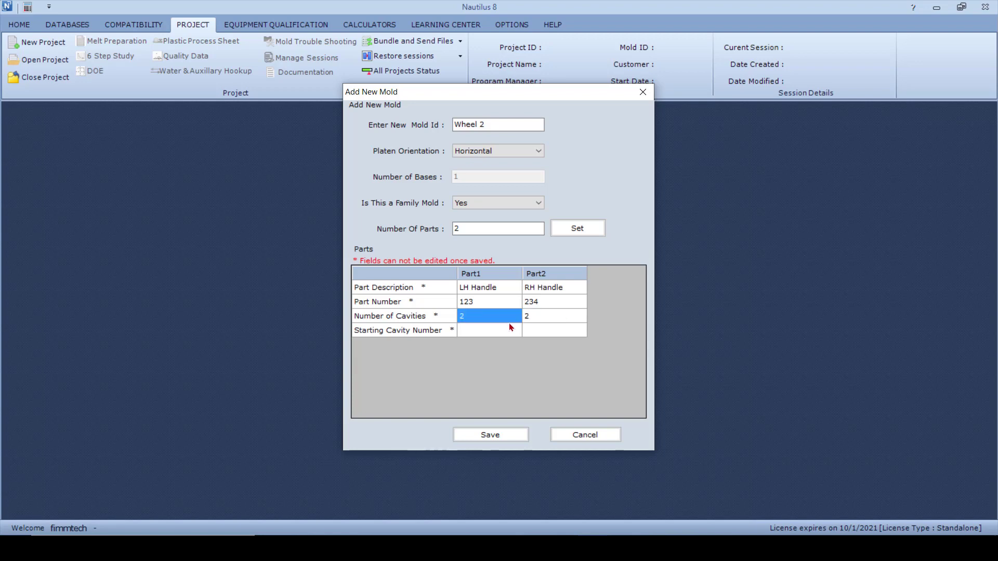
{"action": "left_click", "coordinate": [509, 328]}
{"action": "type", "text": "1"}
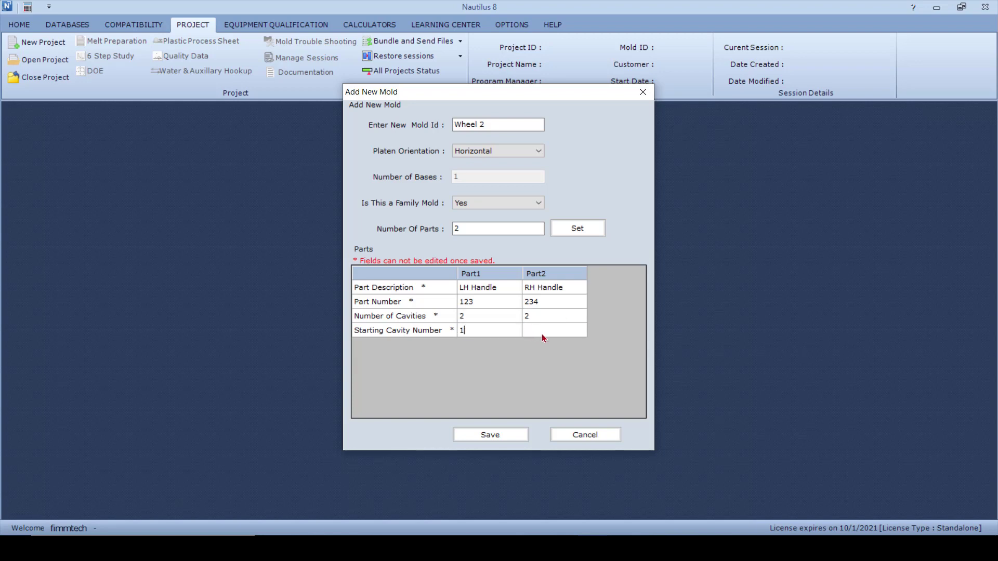
{"action": "left_click", "coordinate": [540, 333]}
- Set Part2's starting cavity to 1, save the Wheel 2 mold, and dismiss both messages
{"action": "type", "text": "1"}
{"action": "left_click", "coordinate": [502, 434]}
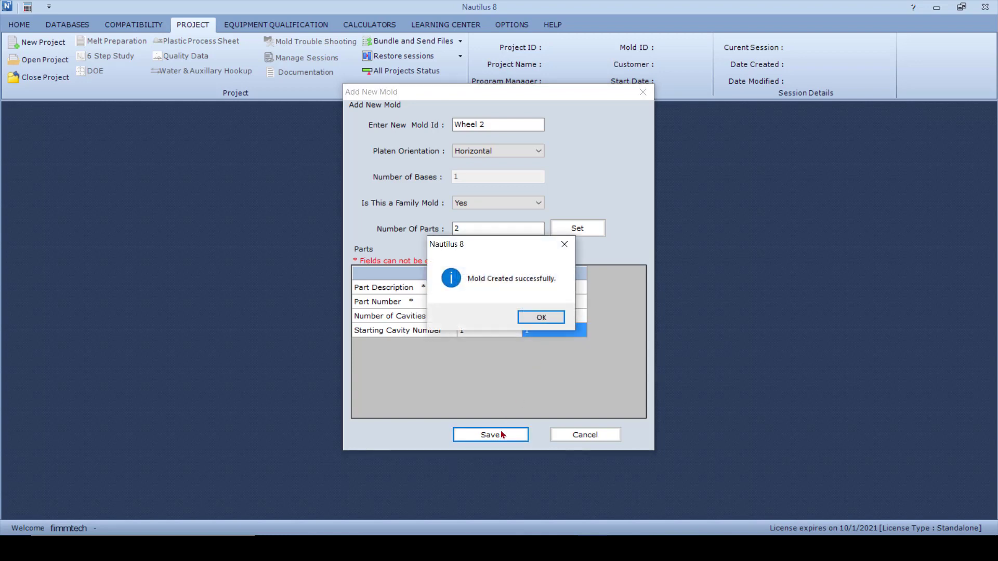
{"action": "left_click", "coordinate": [530, 317]}
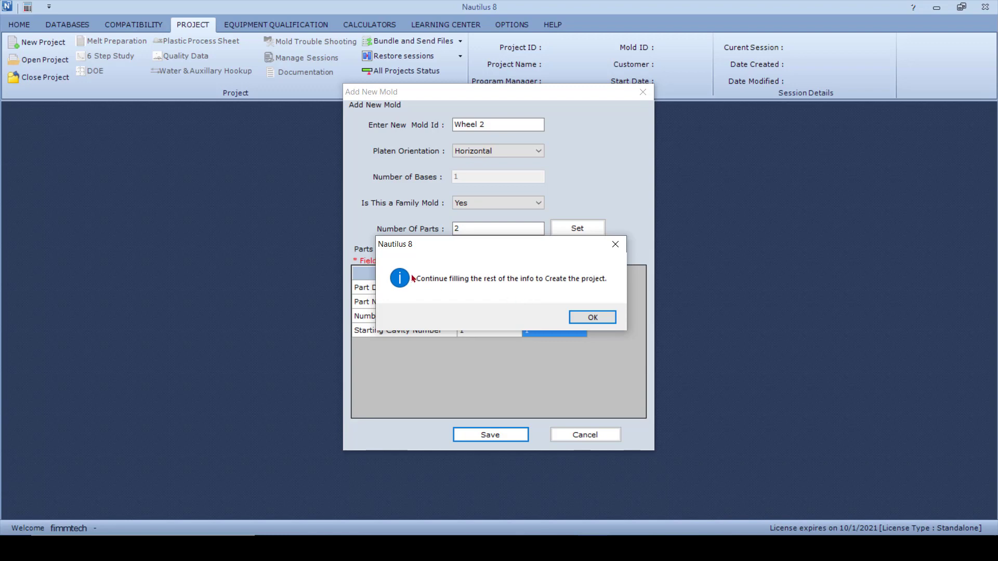
{"action": "left_click", "coordinate": [583, 318]}
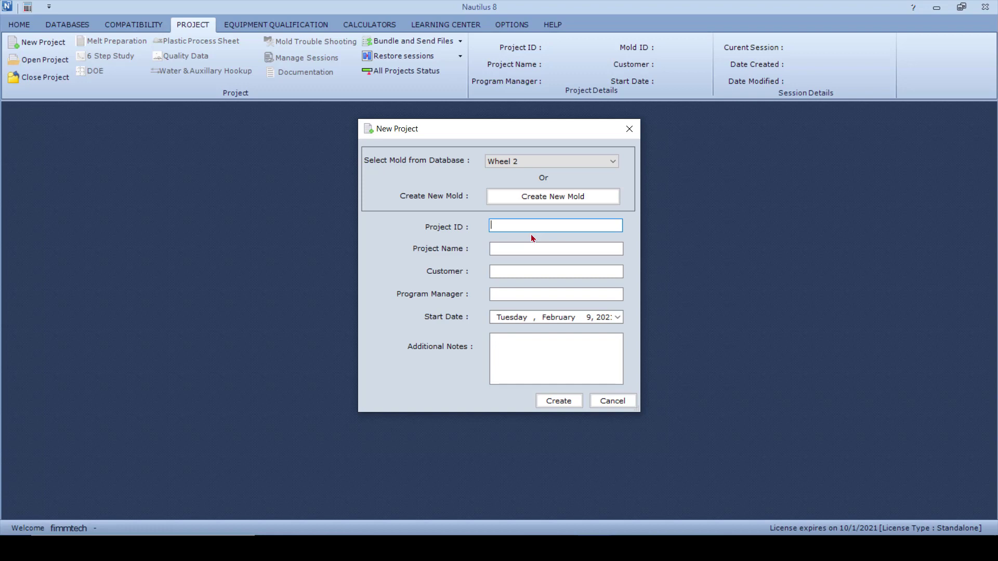
- Create project Mat 2 named Wheel 2 for customer ABC with the program manager's name
{"action": "type", "text": "Mat 2"}
{"action": "left_click", "coordinate": [493, 248]}
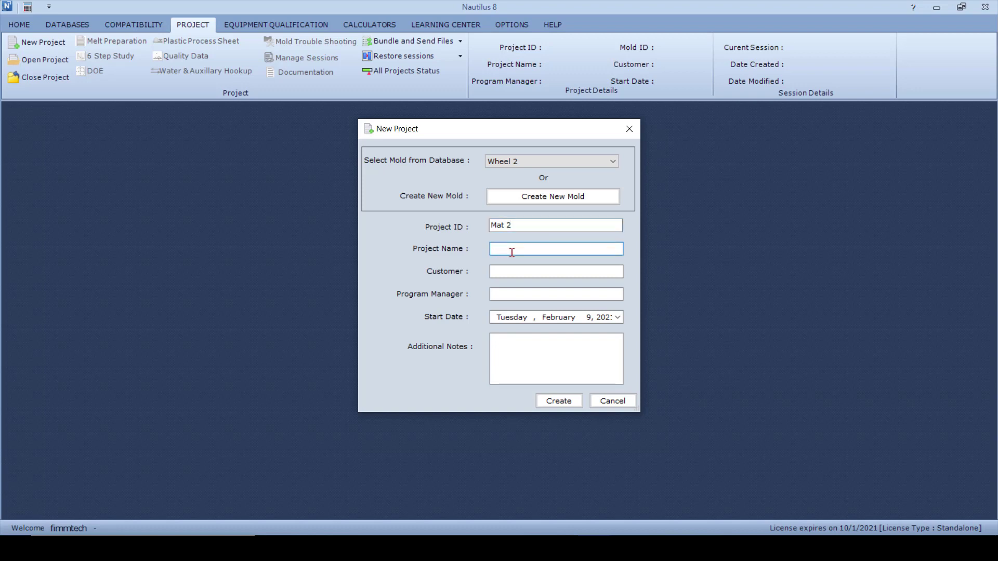
{"action": "type", "text": "Wheel 2"}
{"action": "left_click", "coordinate": [507, 272]}
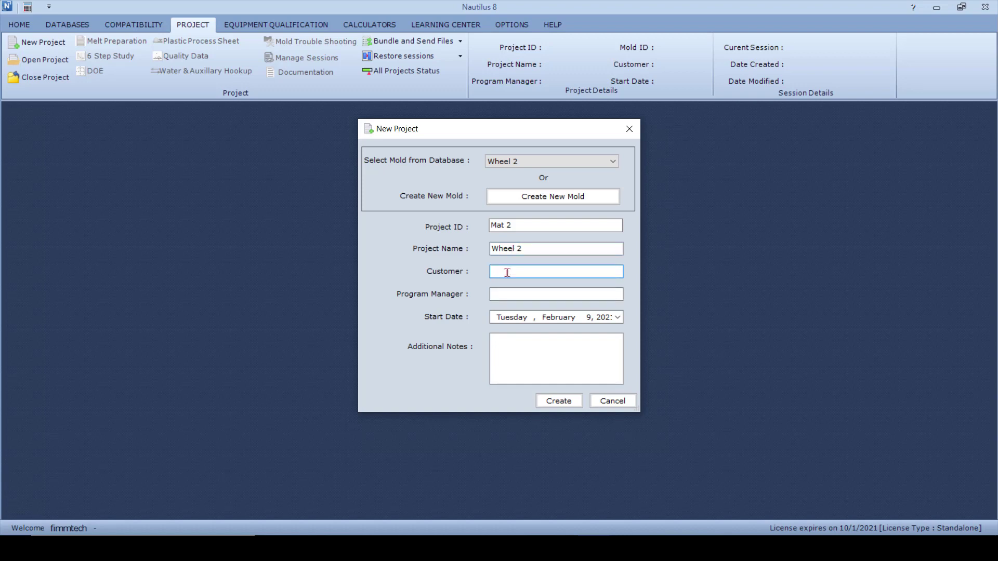
{"action": "type", "text": "ABC"}
{"action": "key", "text": "Tab"}
{"action": "type", "text": "Jim"}
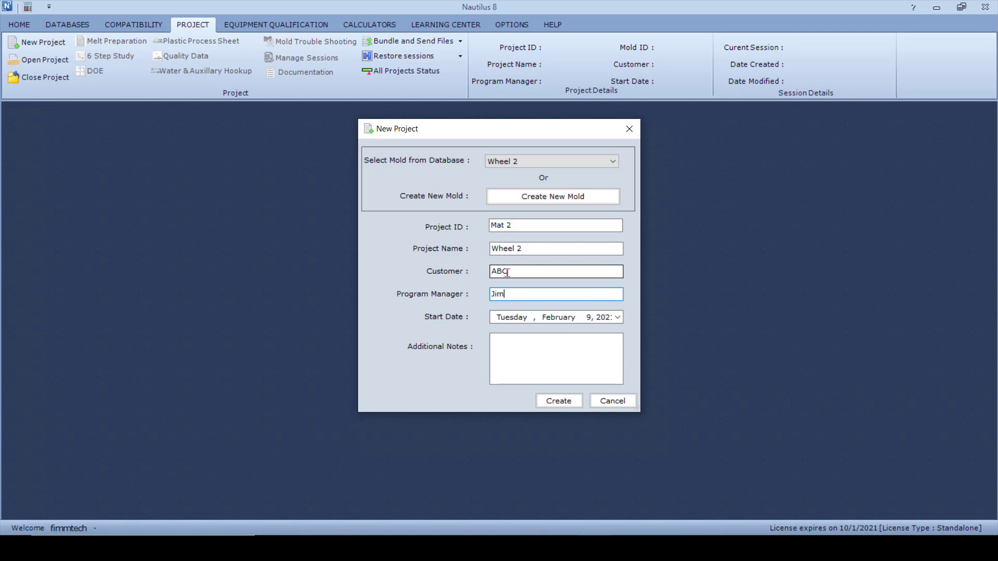
{"action": "left_click", "coordinate": [575, 403]}
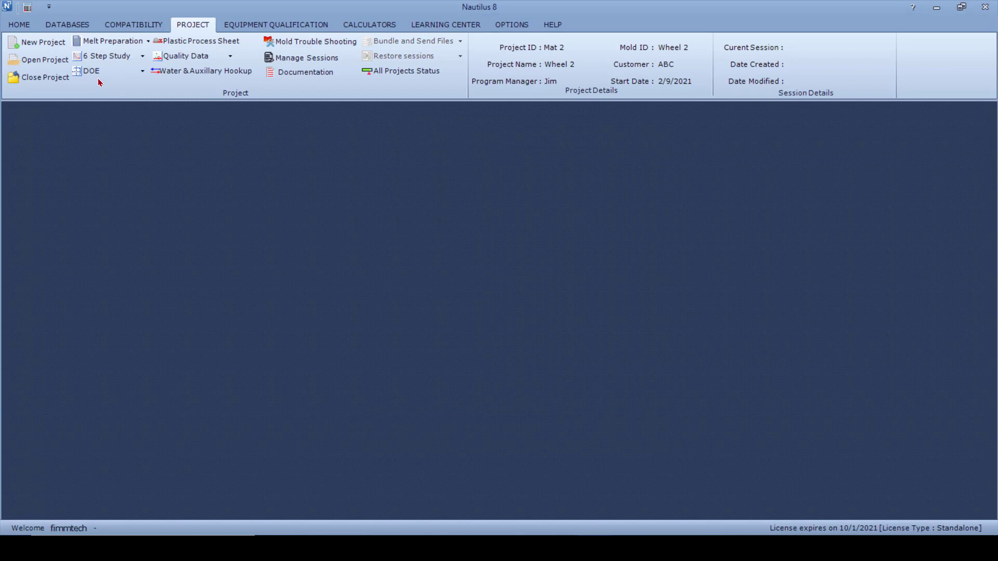